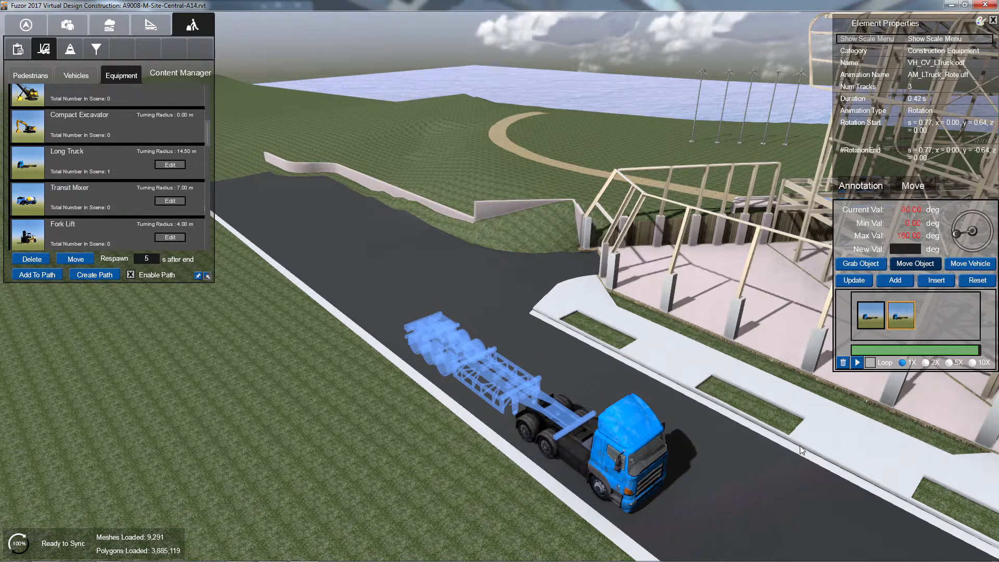
- Add a frame to the long truck's animation, reposition and rotate the truck along the road, and adjust the trailer's angle
right_drag(577, 400, 574, 398)
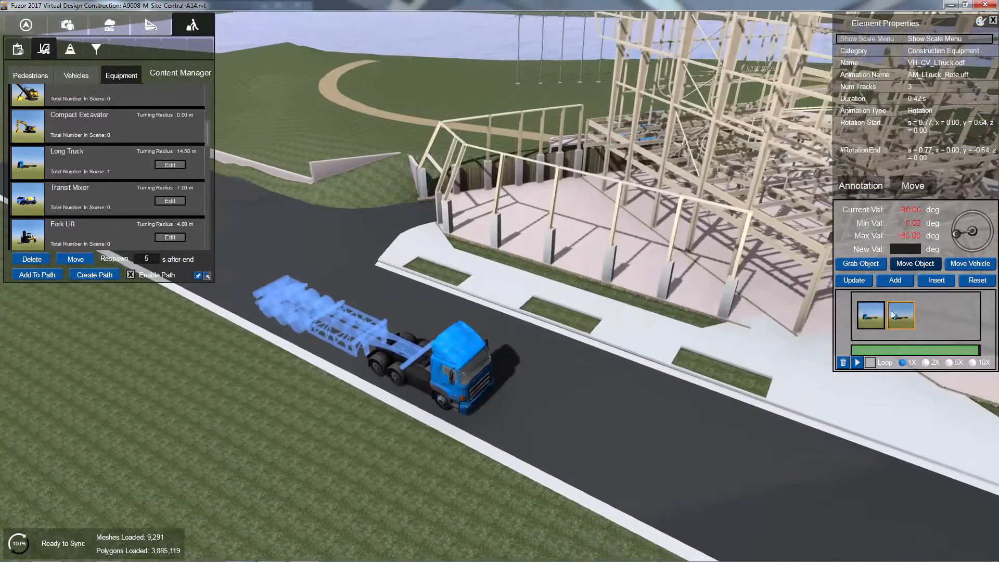
click(895, 280)
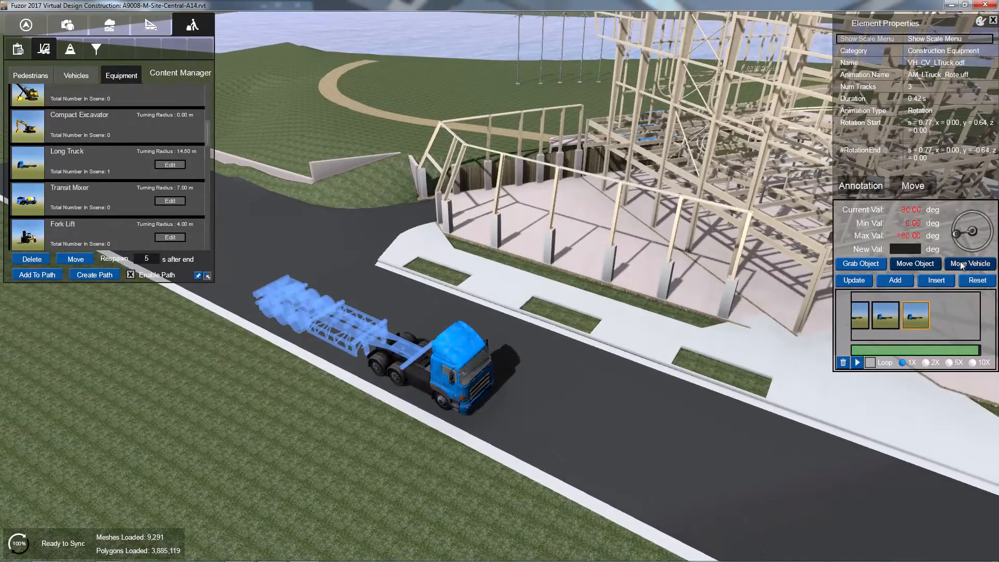
click(960, 264)
key(shift)
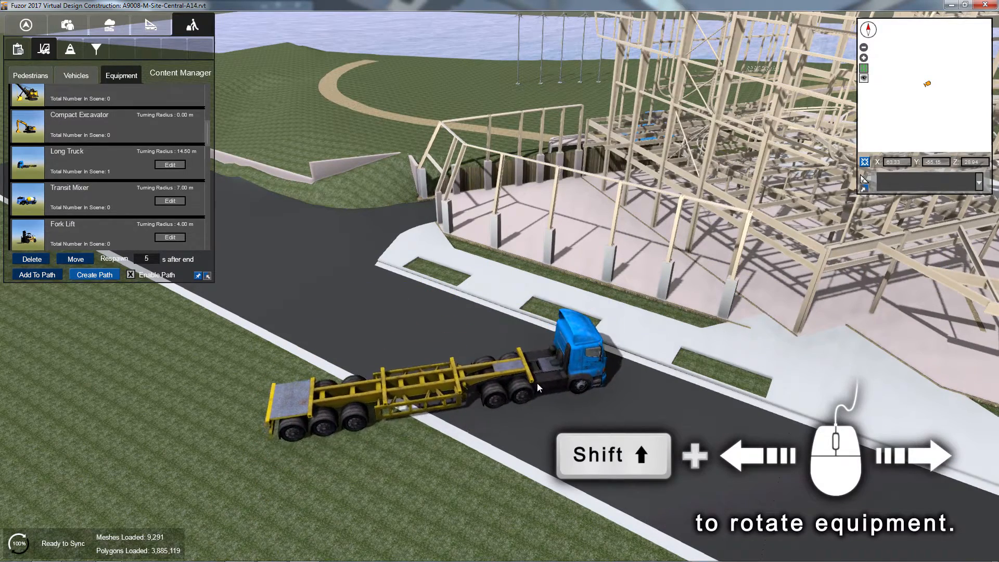
click(536, 382)
drag(959, 239, 954, 225)
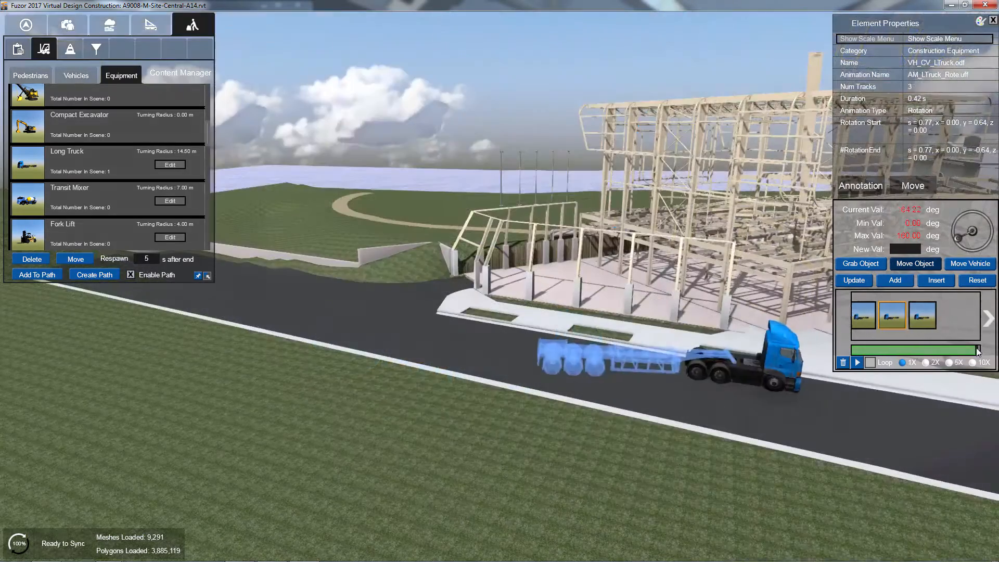
- Scrub to the end of the truck's animation, pick an earlier frame, and preview the driving sequence
mouse_move(977, 350)
mouse_down()
mouse_move(870, 350)
mouse_move(981, 352)
mouse_move(989, 362)
mouse_up()
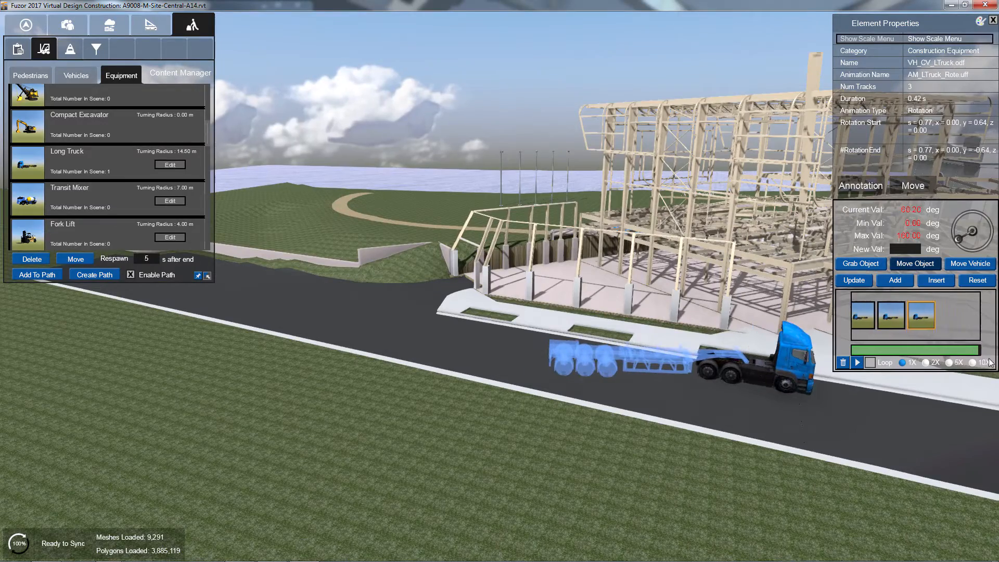
click(878, 316)
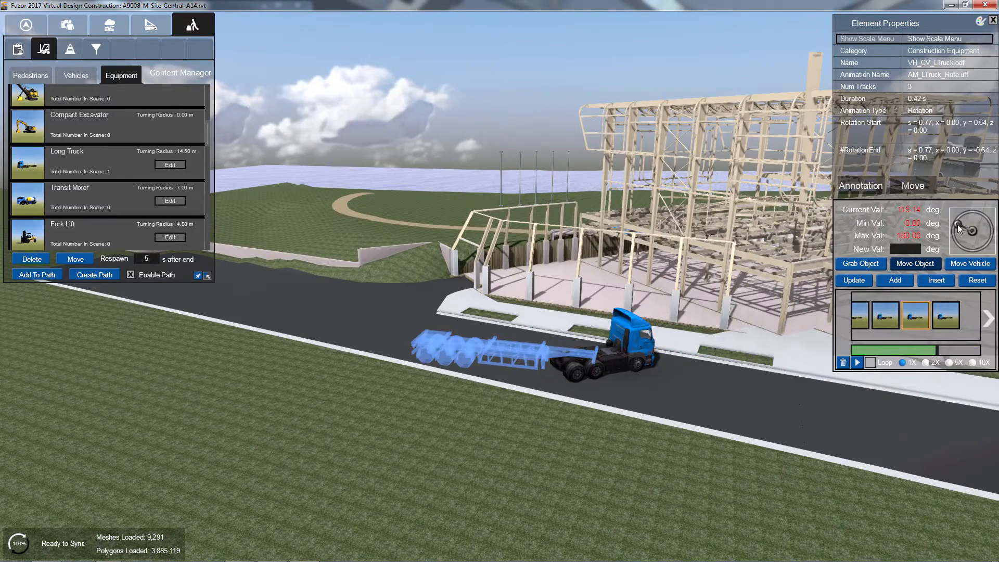
click(858, 362)
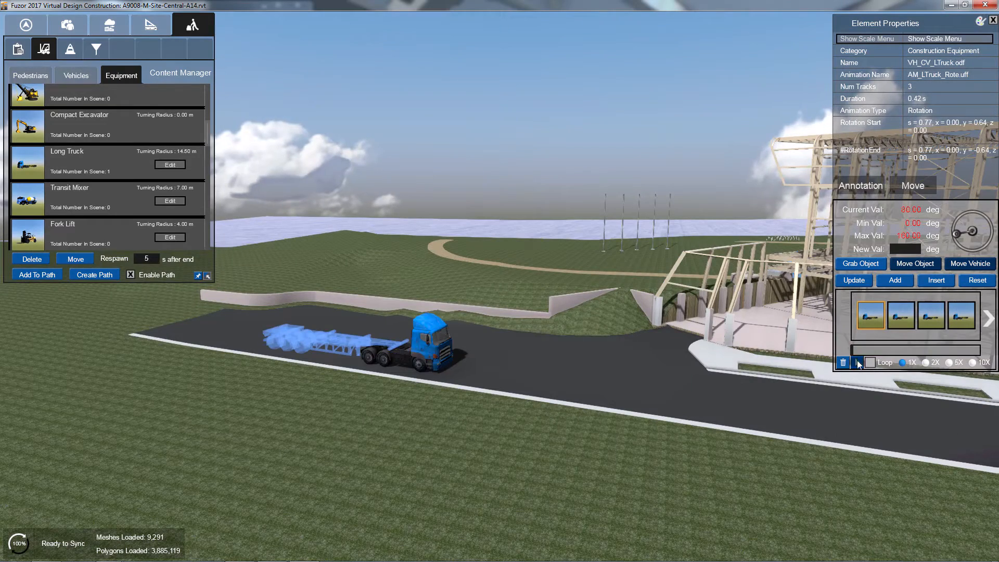
click(857, 362)
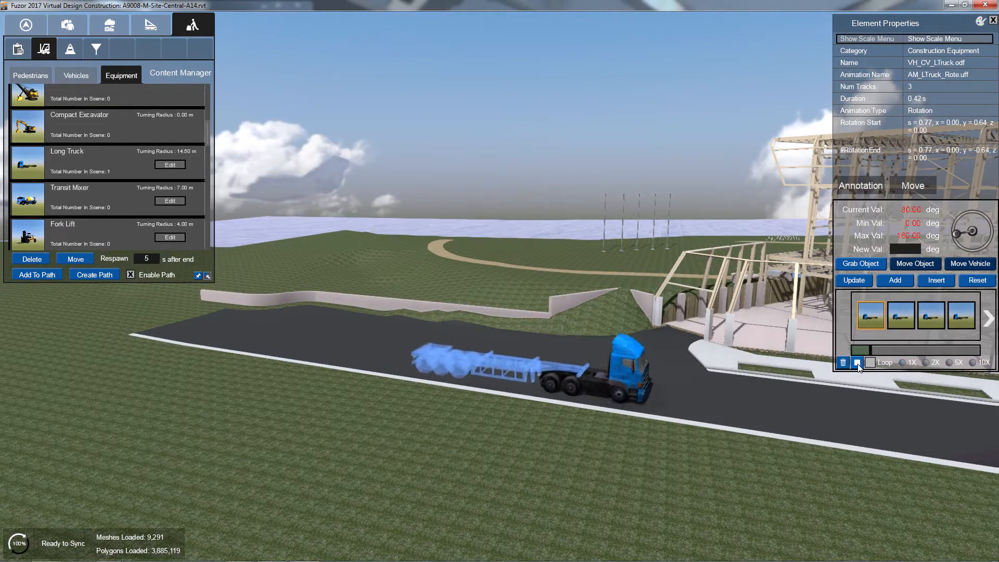
- Review the timing of the truck's first two frames, return to the start, and replay the animation
click(865, 318)
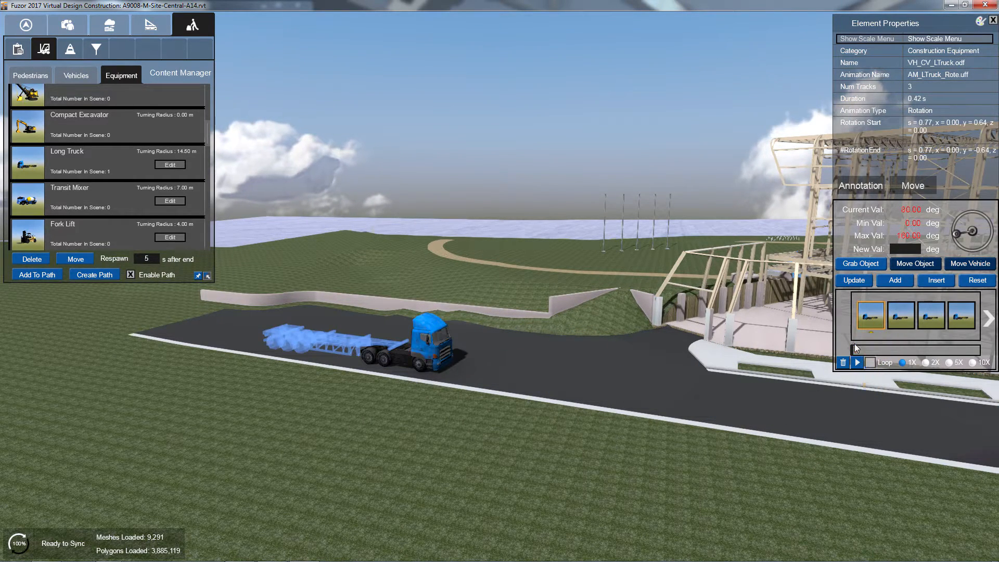
drag(857, 351, 871, 350)
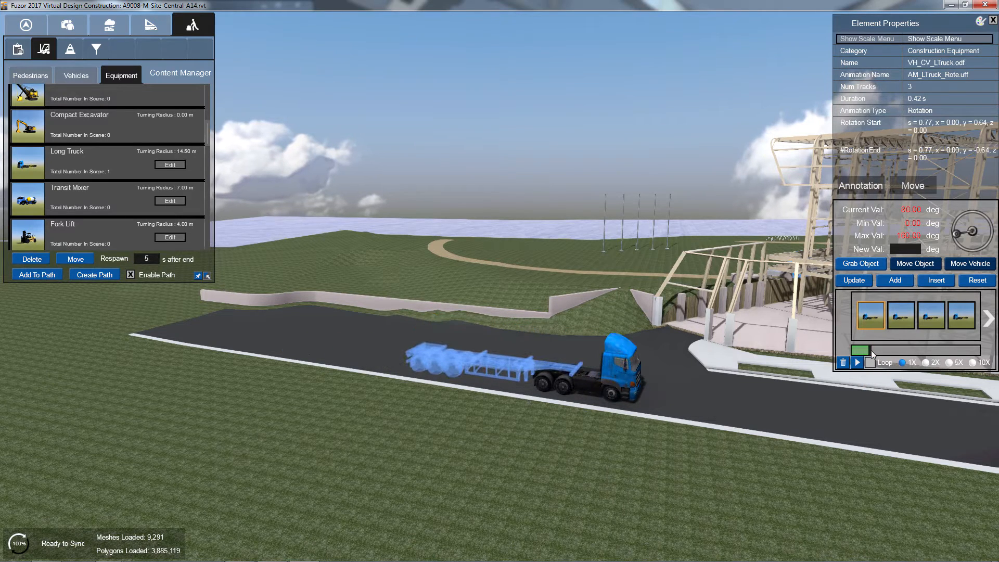
click(910, 316)
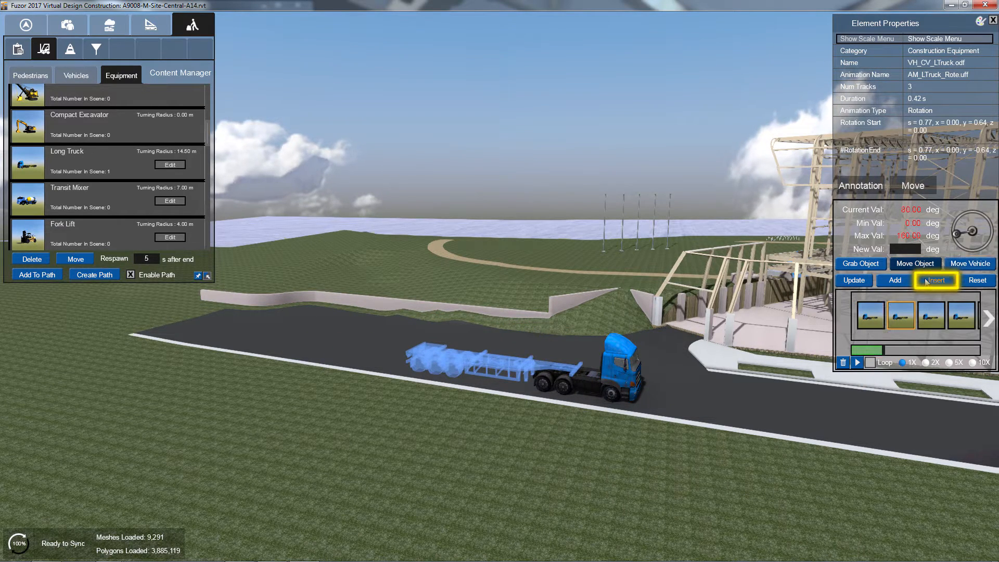
drag(883, 355, 843, 355)
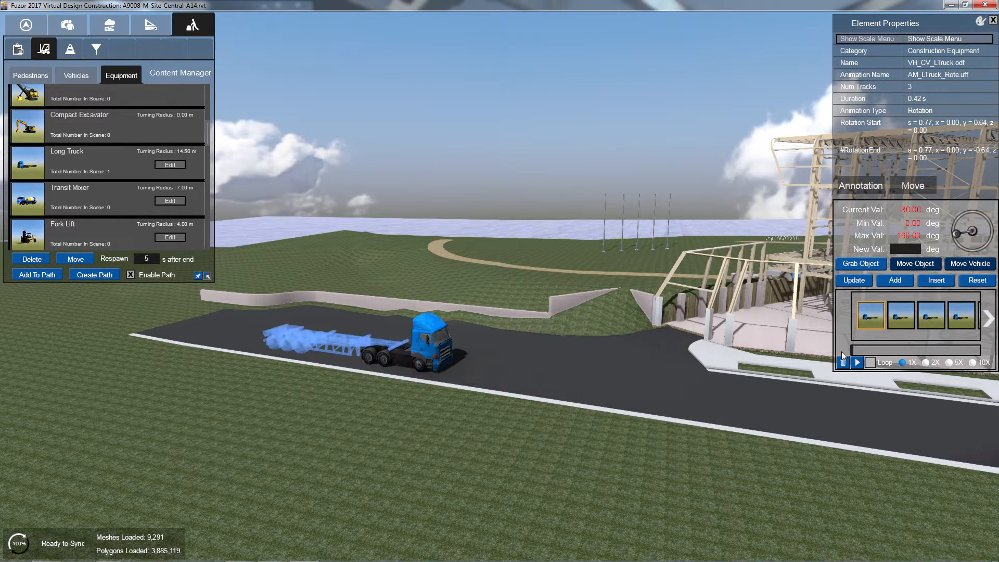
click(858, 362)
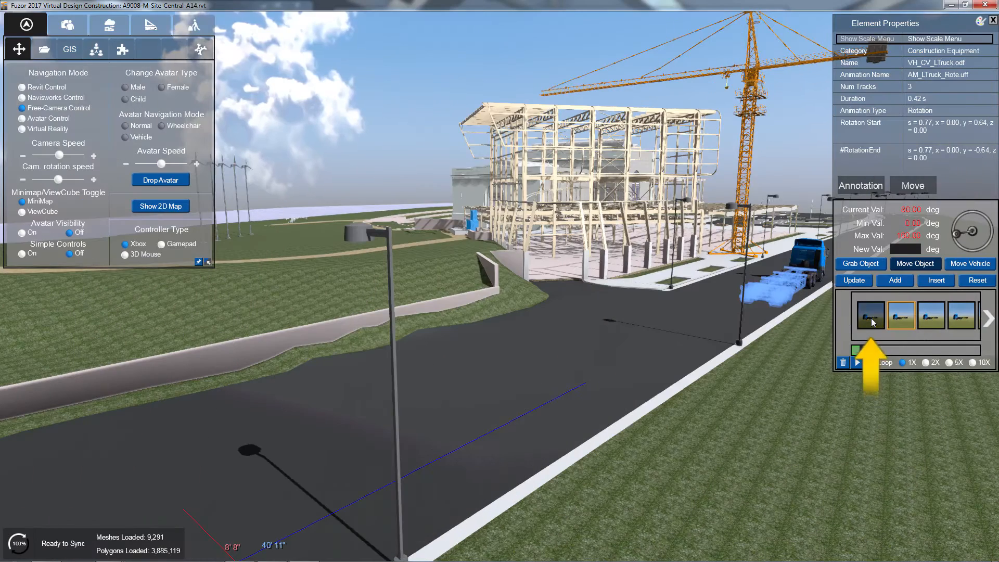
- Grab a structural beam from the building with the trailer at the truck's first animation frame
click(870, 316)
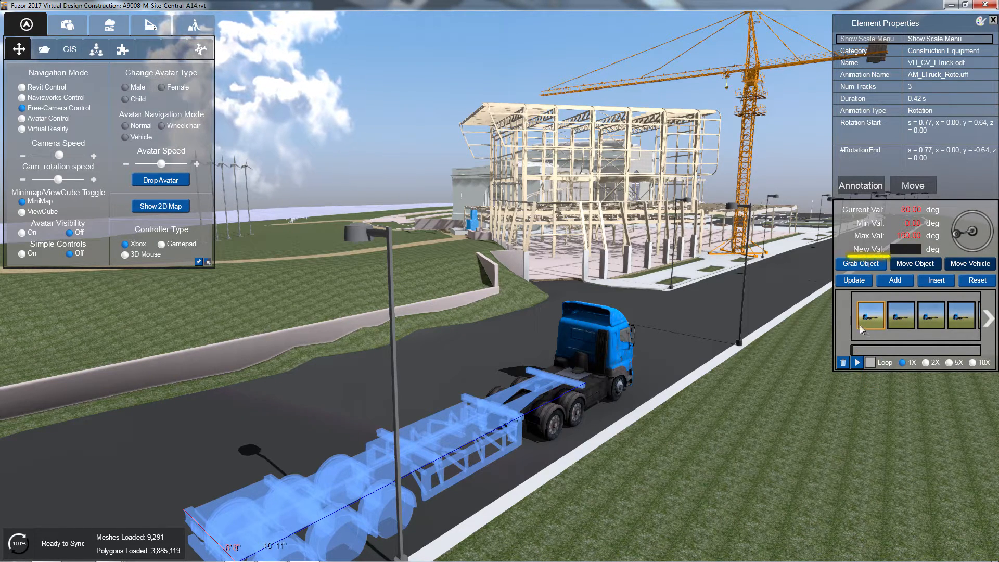
click(859, 263)
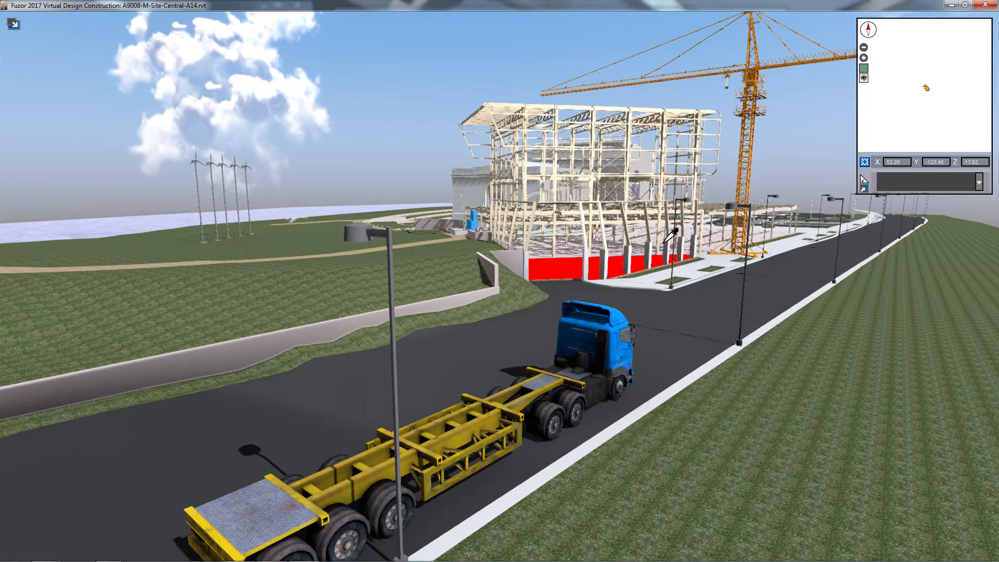
click(698, 140)
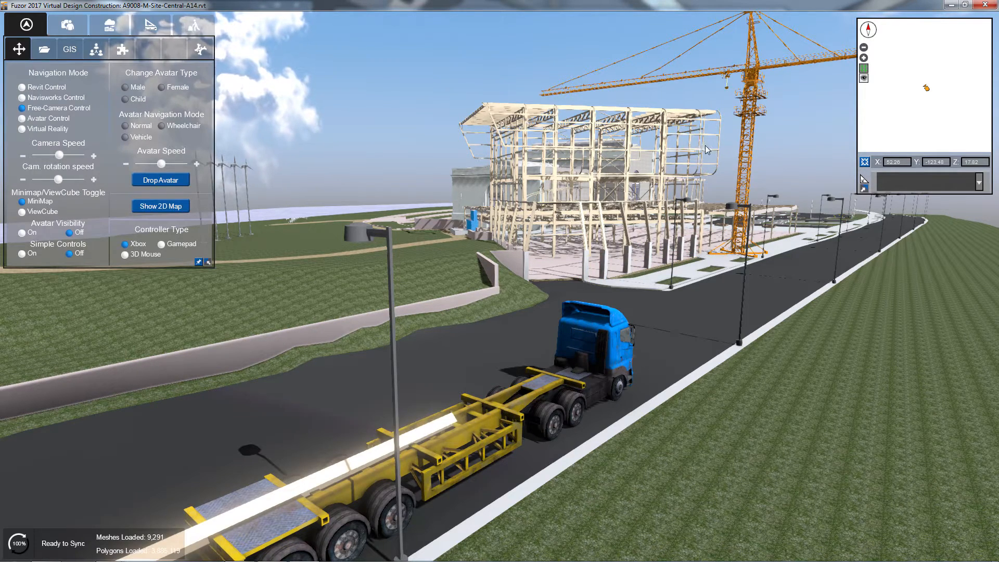
- Move and rotate the grabbed beam so that it lies lengthwise on the truck's trailer, and finish the transformation
key(d)
right_drag(744, 348, 484, 375)
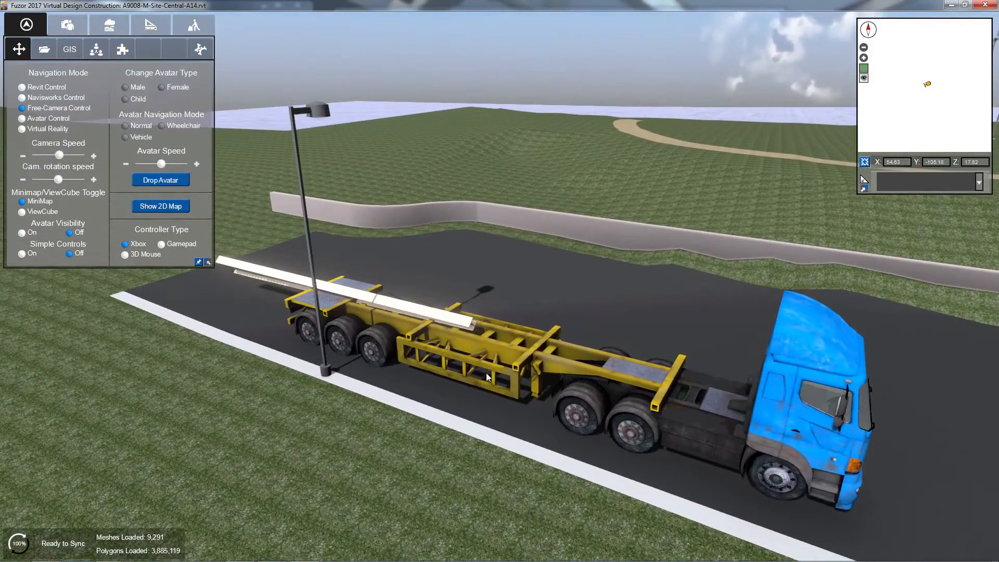
click(481, 350)
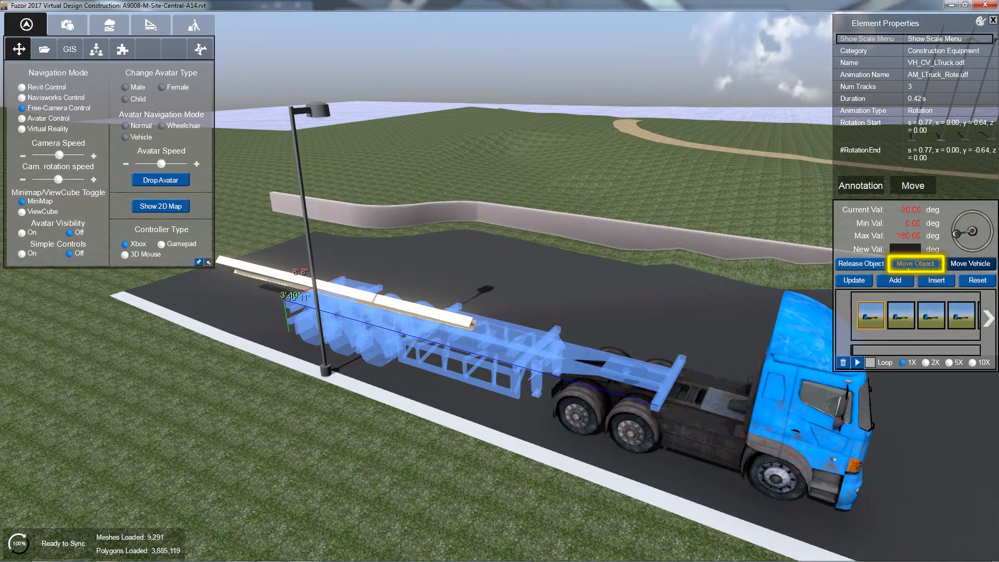
click(908, 265)
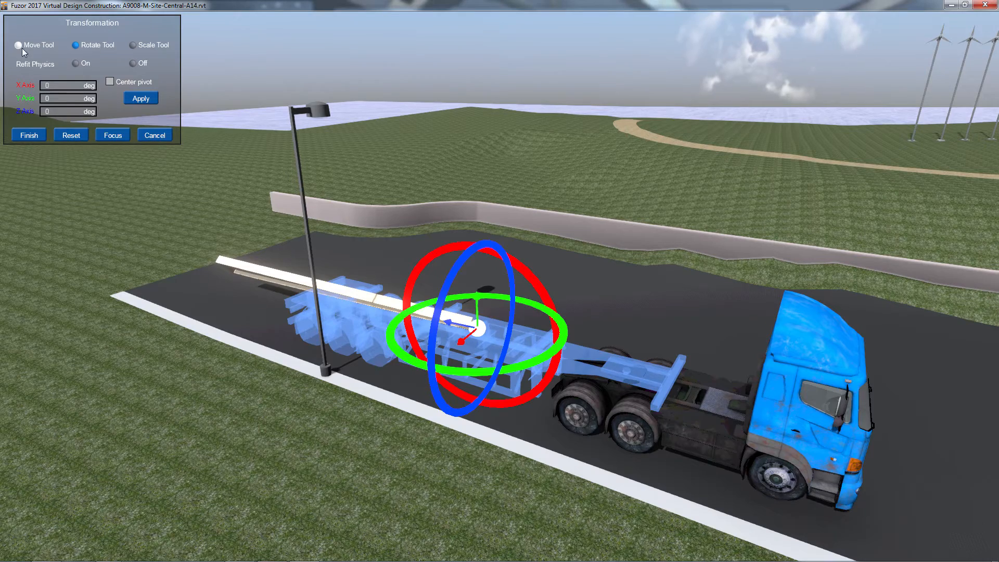
click(21, 45)
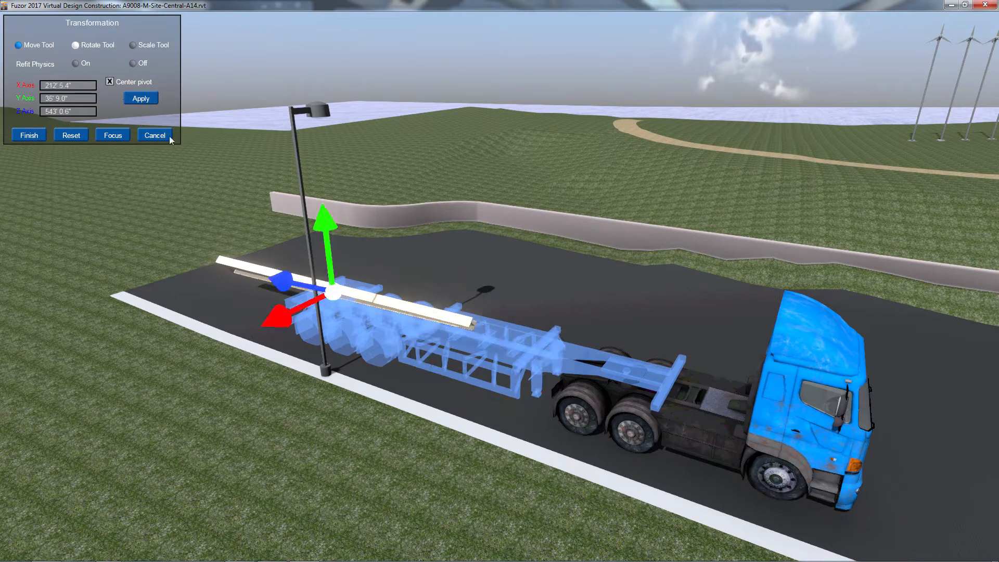
drag(284, 280, 288, 282)
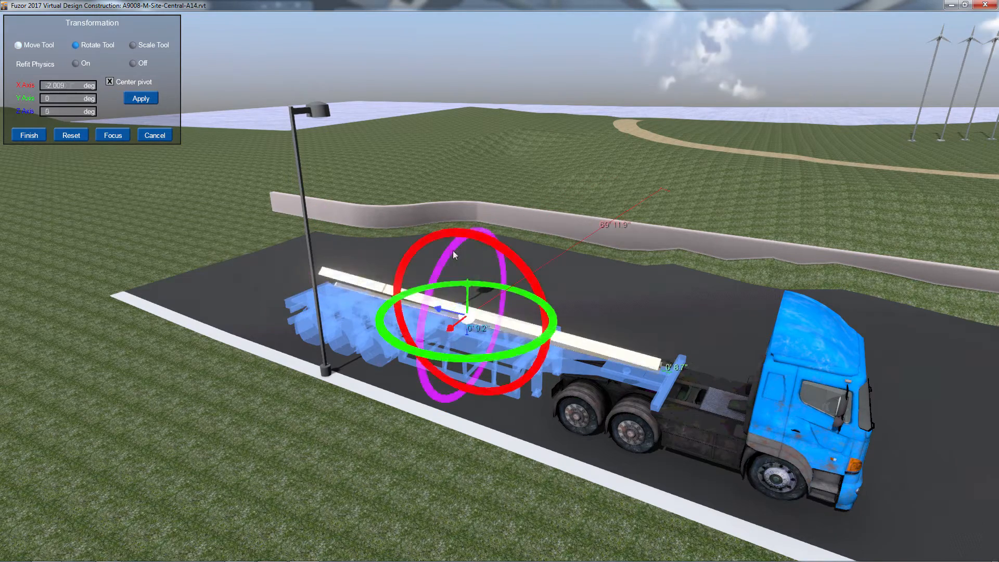
drag(453, 251, 435, 310)
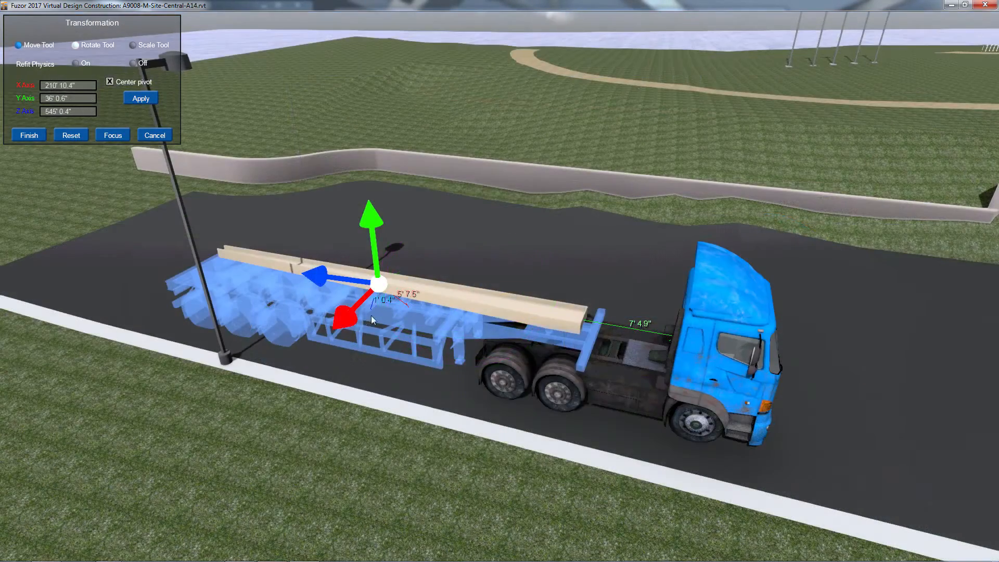
drag(347, 319, 336, 332)
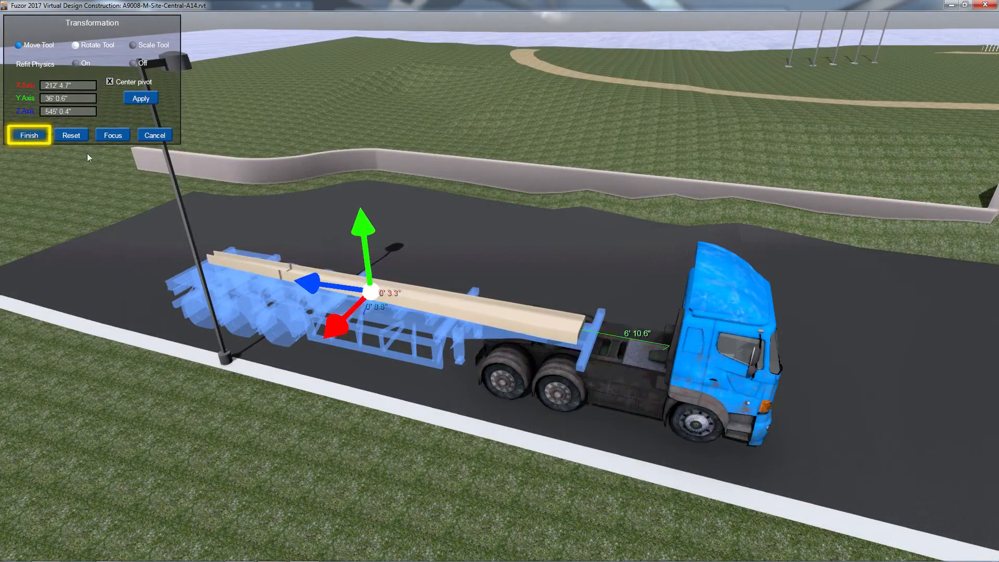
click(29, 135)
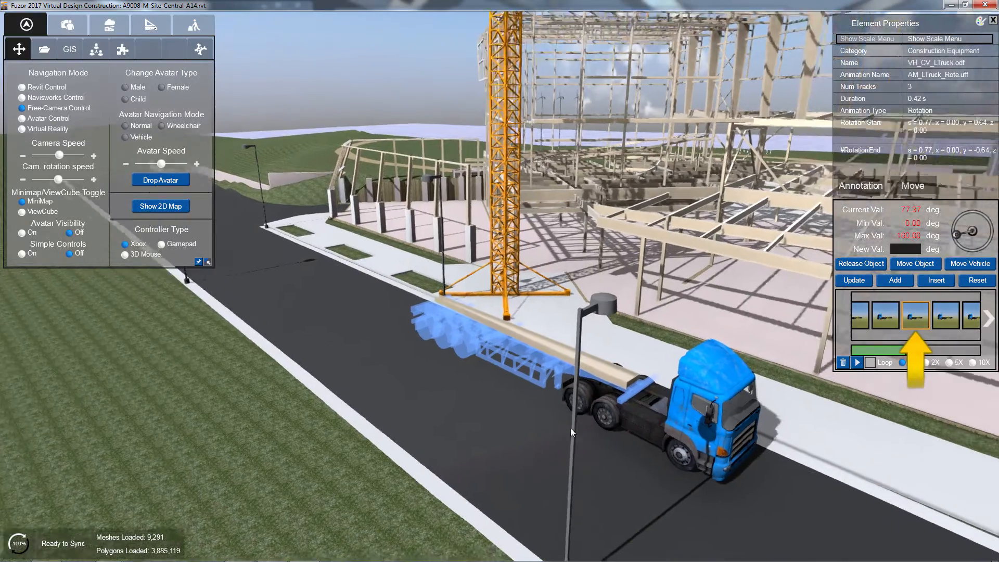
- Release the beam from the trailer at the truck's frame beside the tower crane
right_drag(572, 432, 597, 431)
key(w)
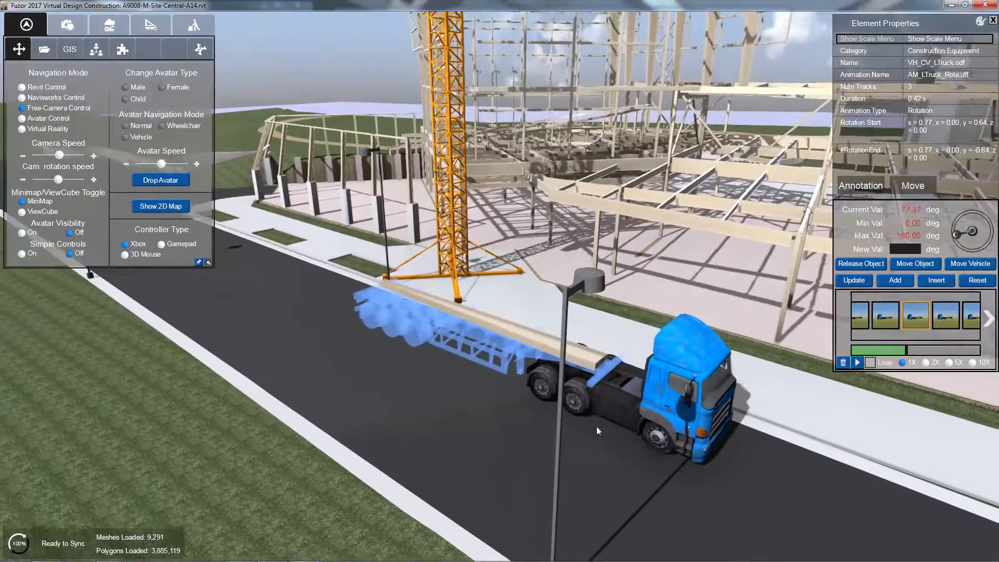
click(847, 266)
- Select the tower crane's rotating jib and step through its animation frames to the pickup position above the truck
key(d)
right_drag(597, 355, 540, 314)
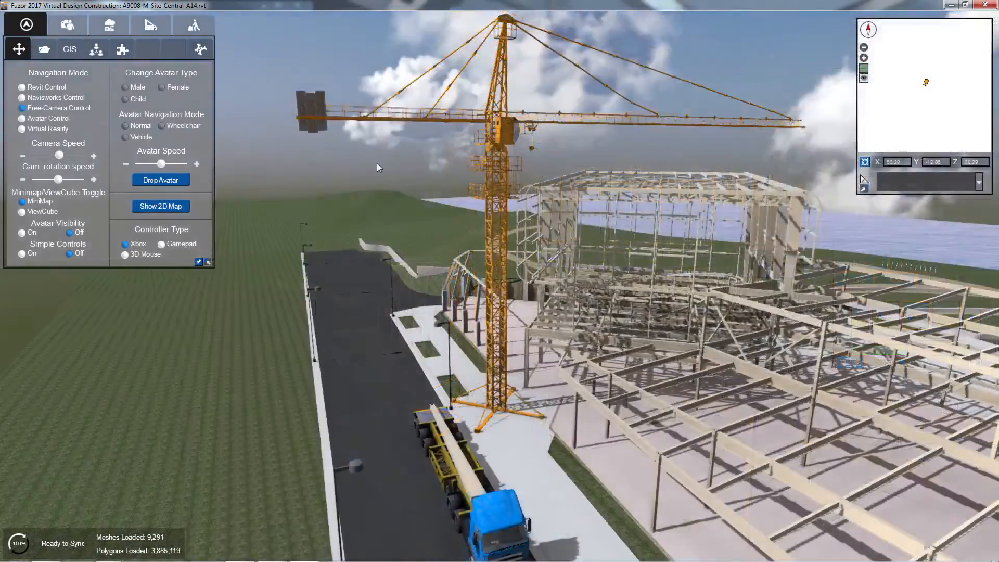
right_drag(432, 198, 461, 151)
key(s)
click(451, 151)
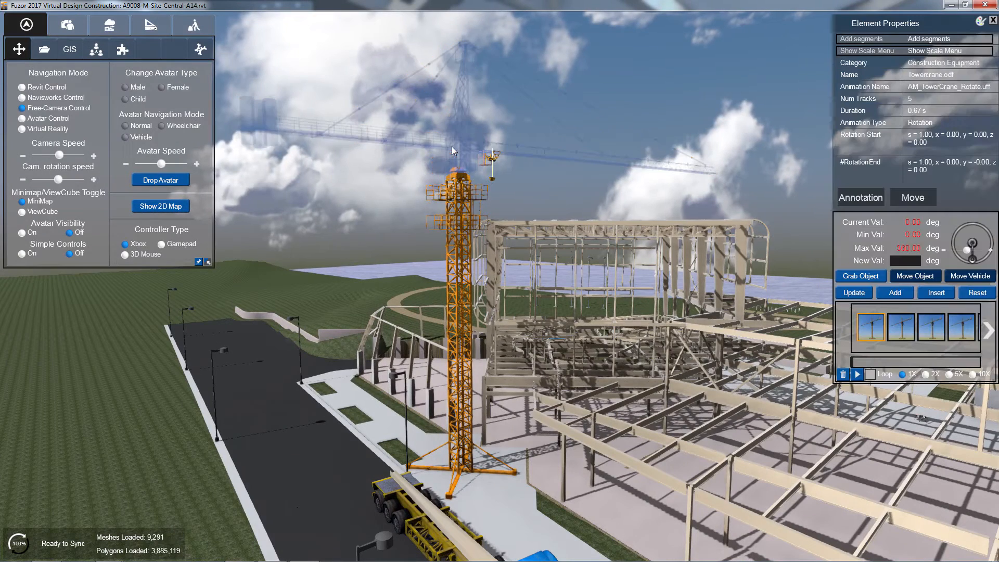
click(960, 330)
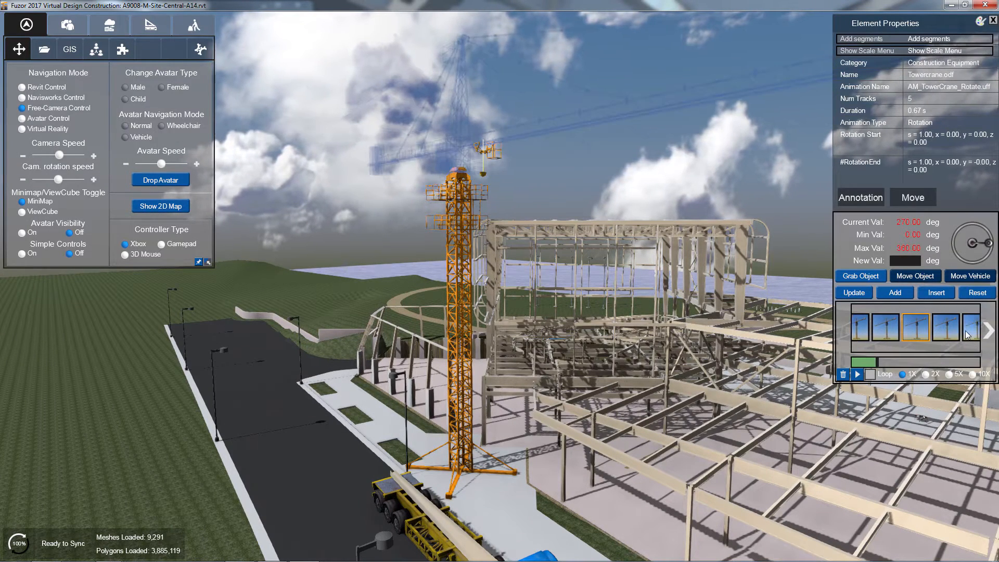
click(964, 331)
click(966, 334)
click(955, 334)
- Grab the beam lying on the truck's trailer with the tower crane's hook
mouse_move(576, 372)
right_down()
mouse_move(567, 398)
mouse_move(570, 363)
right_up()
scroll(567, 398, up, 3)
click(880, 281)
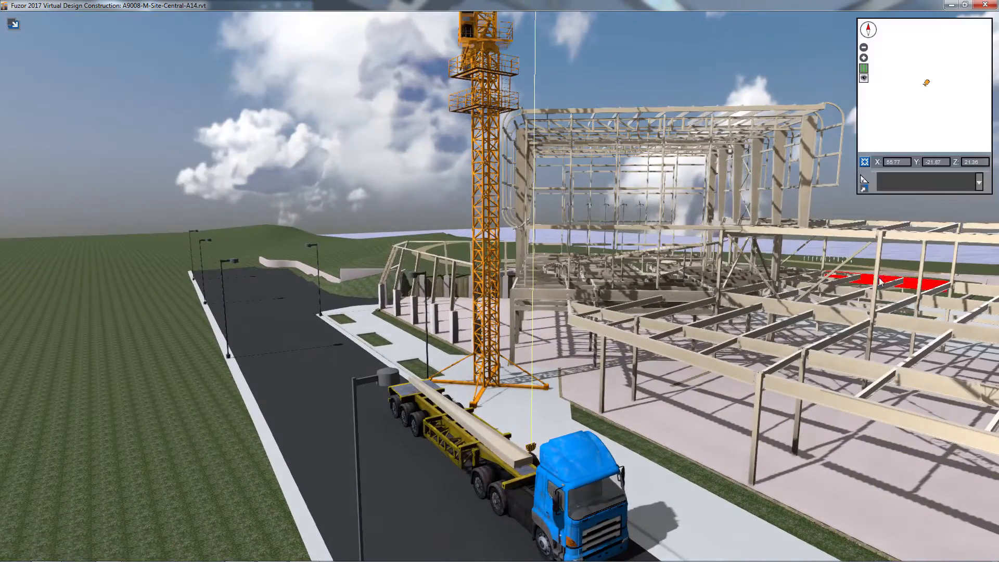
click(512, 436)
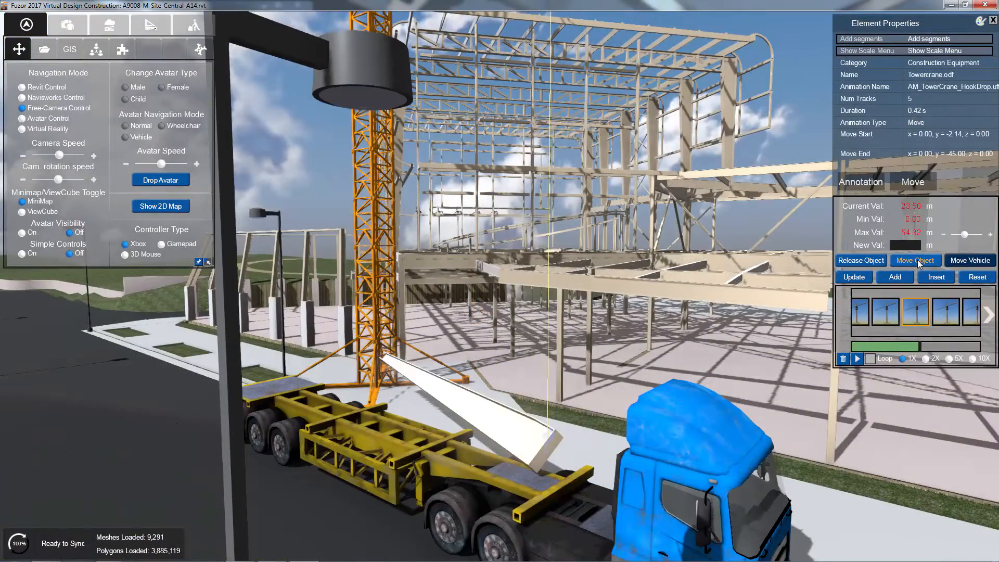
- Reposition and rotate the hooked beam through the crane's frames into its place on the building's roof structure
click(918, 263)
drag(461, 457, 467, 474)
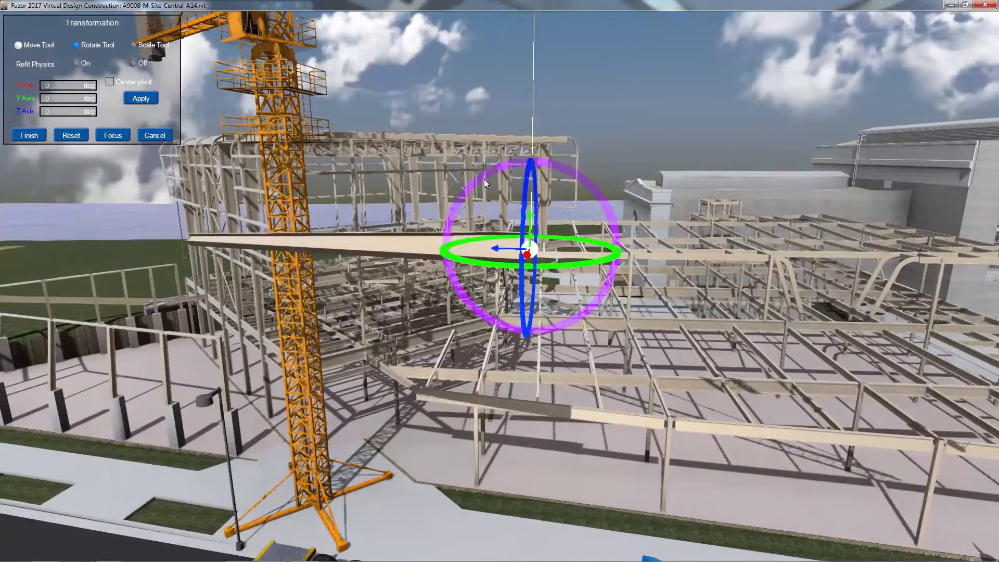
drag(484, 178, 475, 266)
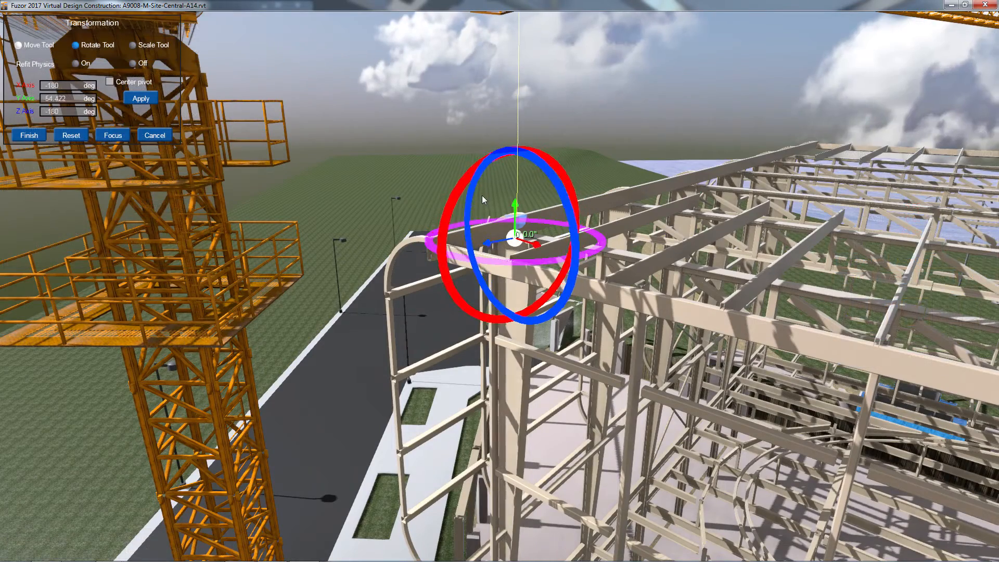
drag(481, 196, 477, 197)
click(29, 135)
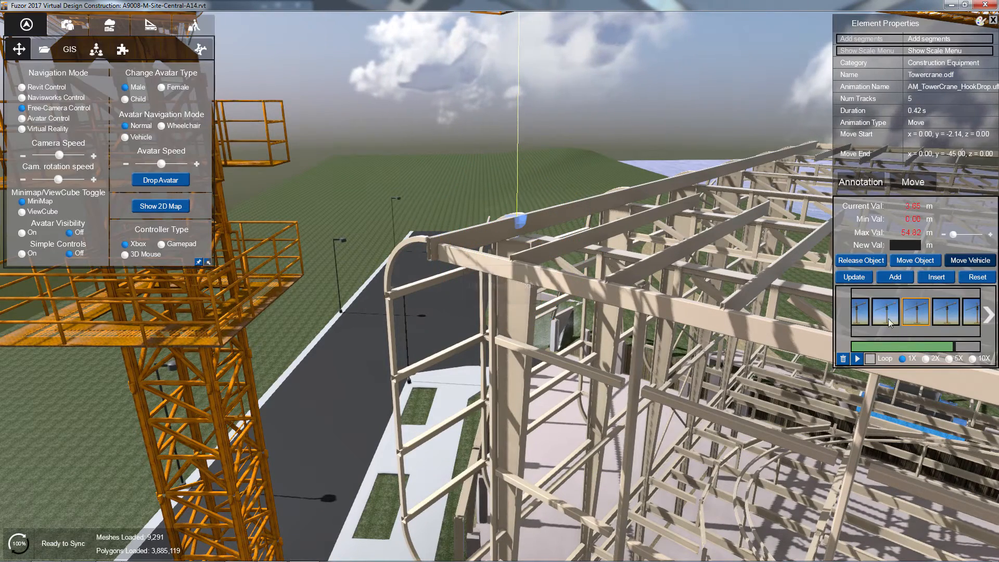
- Play back the crane's lifting animation, and release the beam from the truck at its release frame
click(856, 358)
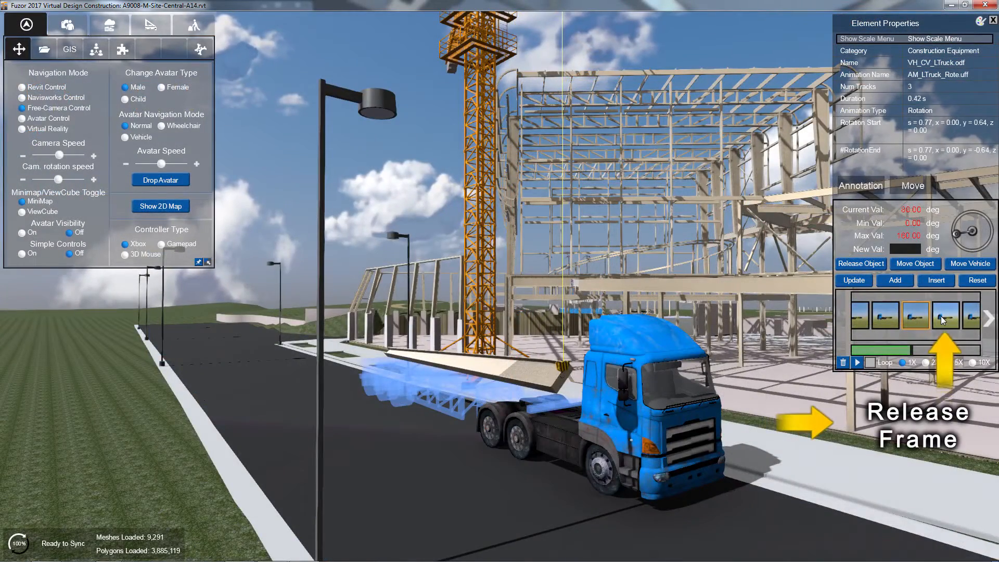
click(869, 263)
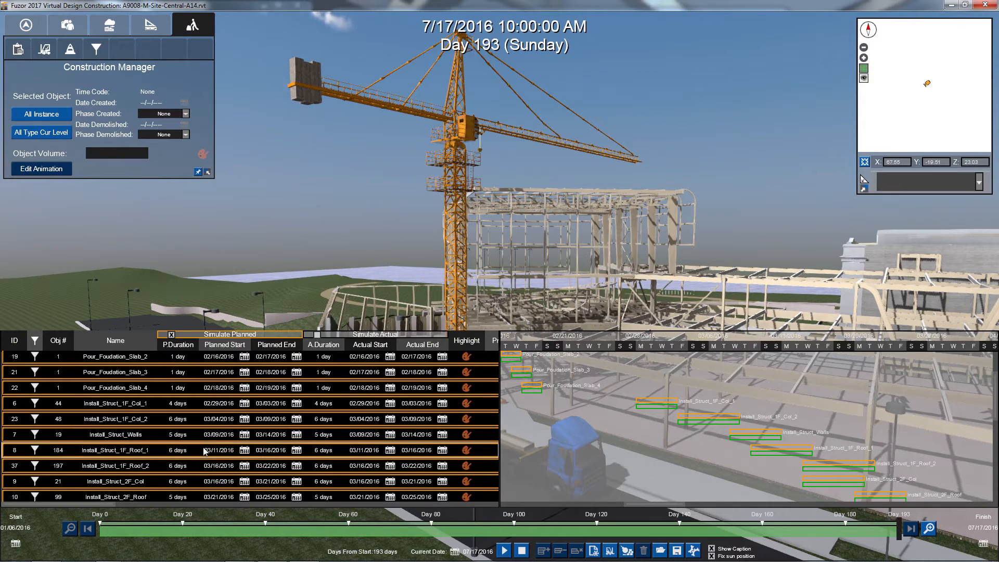
- Create a new equipment task below Install_Struct_1F_Roof_1 and assign the long truck and the tower crane to it
click(200, 450)
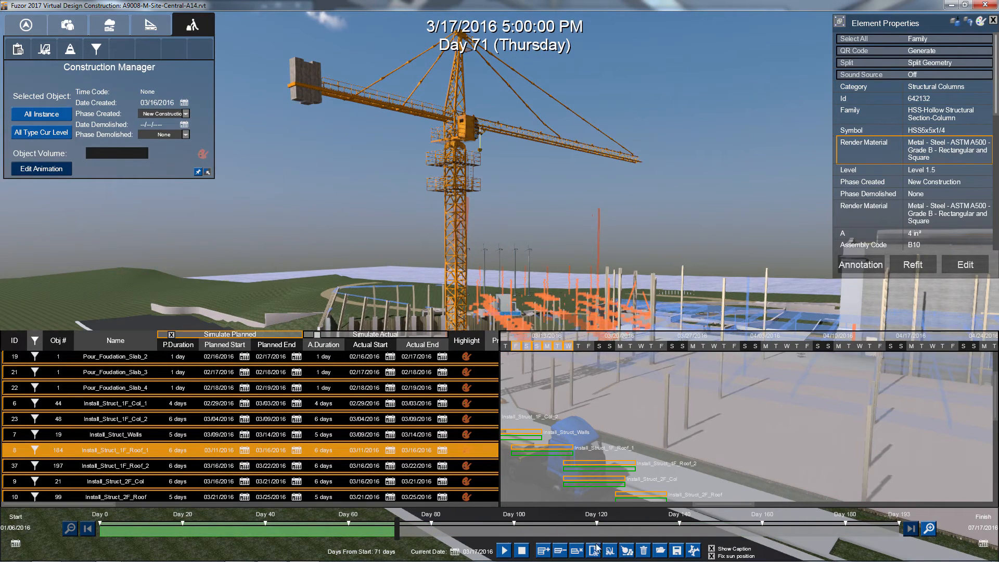
click(610, 551)
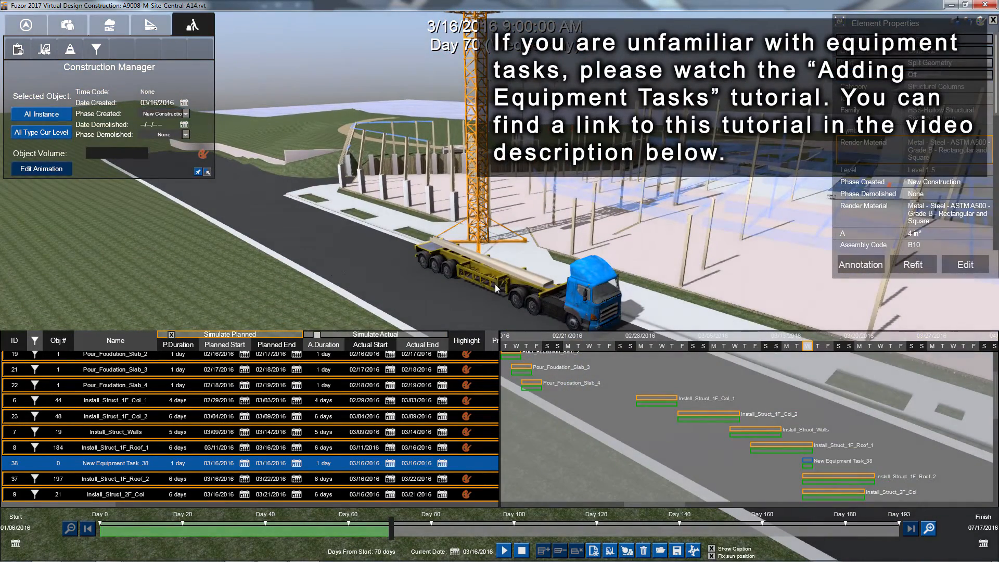
click(498, 281)
click(542, 550)
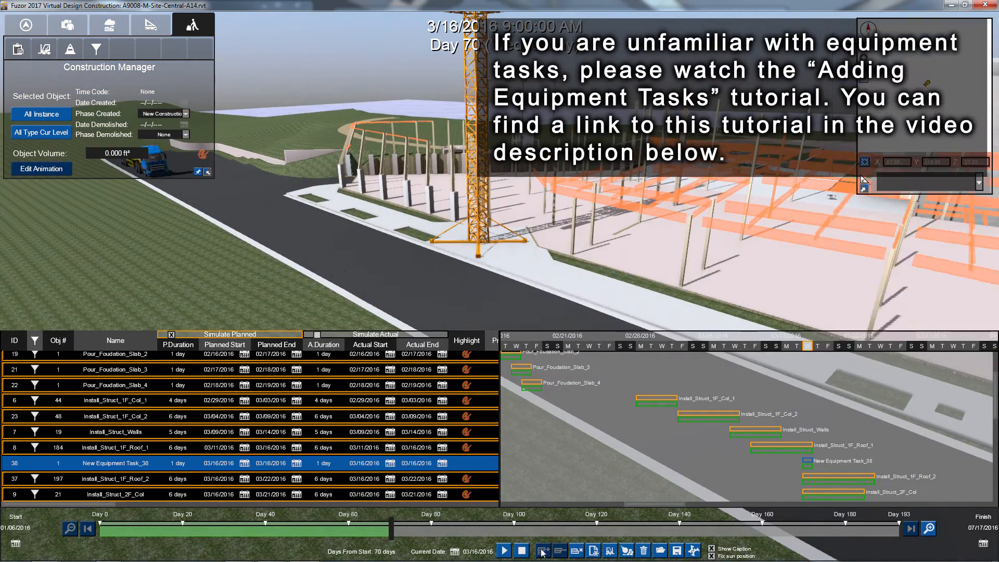
click(483, 204)
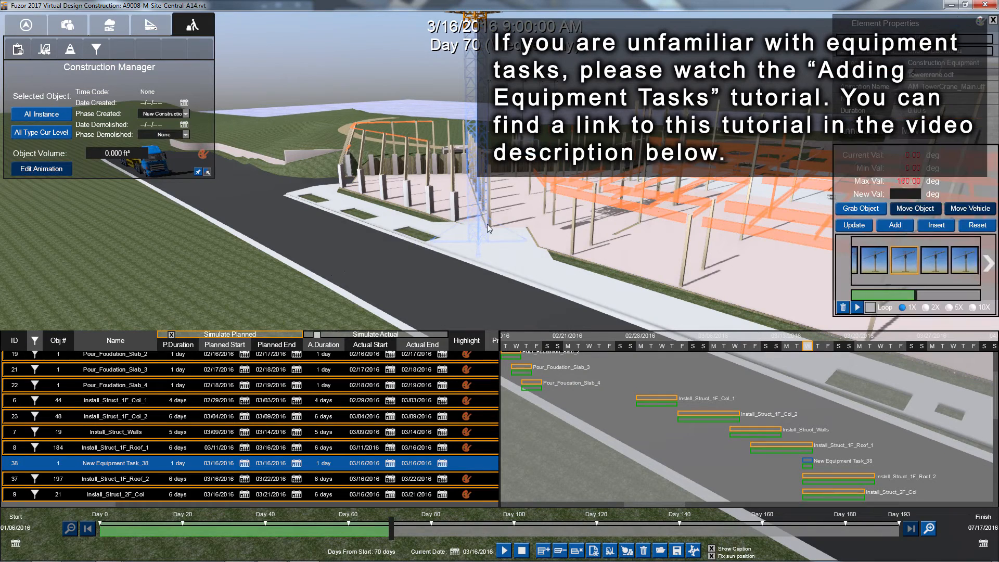
click(543, 551)
- Extend the new equipment task's planned duration to end on 03/25/2016, and play the construction simulation
click(167, 464)
click(167, 464)
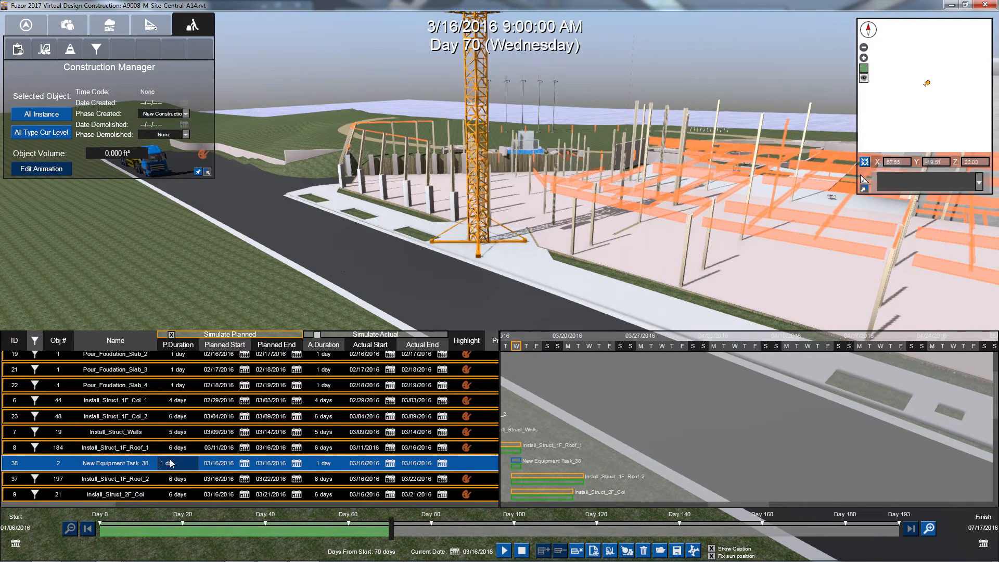
key(Return)
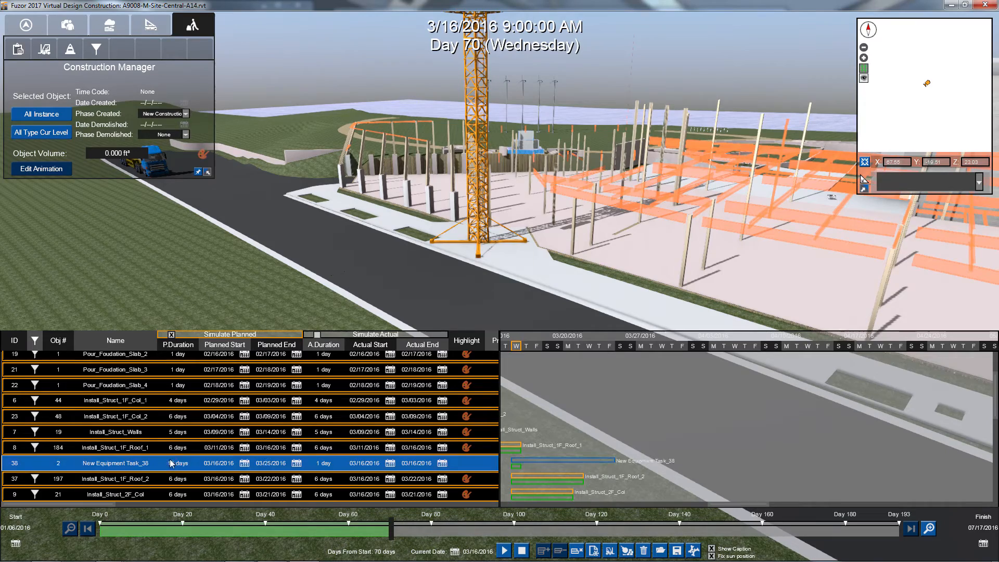
click(500, 551)
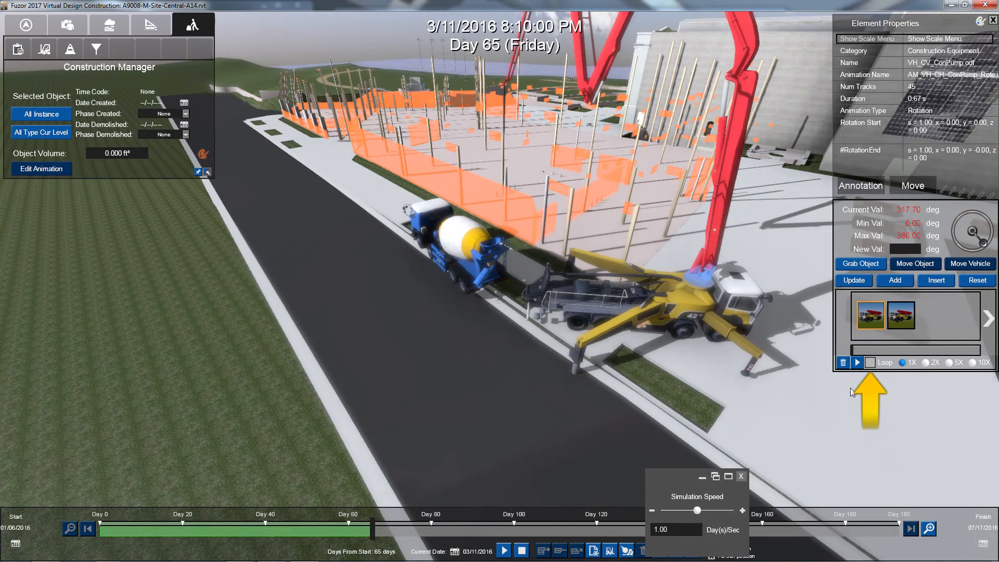
- Enable looping for the concrete mixer truck's drum rotation, rewind the simulation to about Day 61, and play it
click(477, 237)
click(870, 363)
drag(371, 529, 354, 526)
click(504, 552)
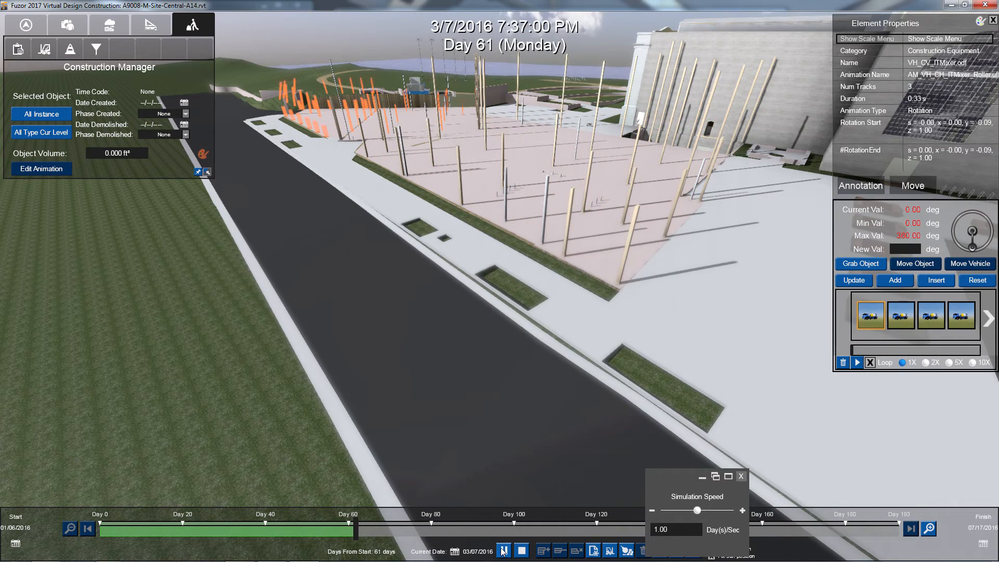